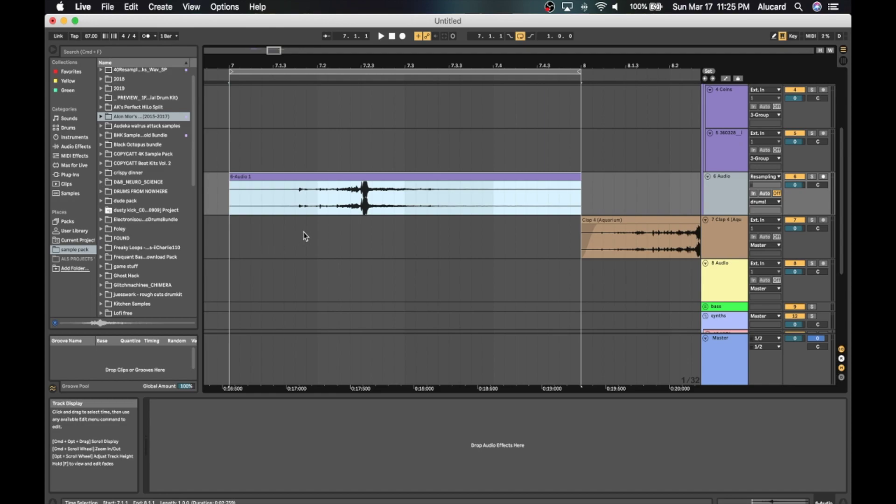
- Select the Clap 4 (Aquarium) clip and check the subfolders of its 2015-2017 source sample pack in the browser
scroll(362, 219, right, 5)
click(542, 222)
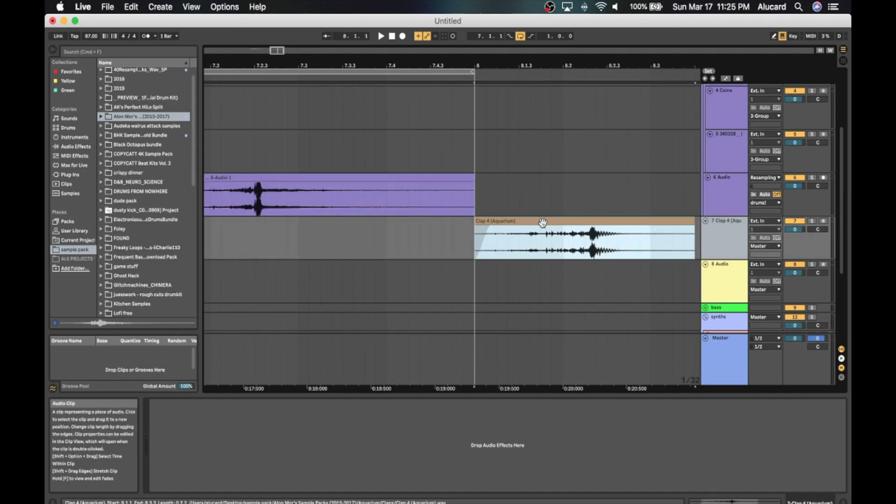
click(111, 117)
click(101, 117)
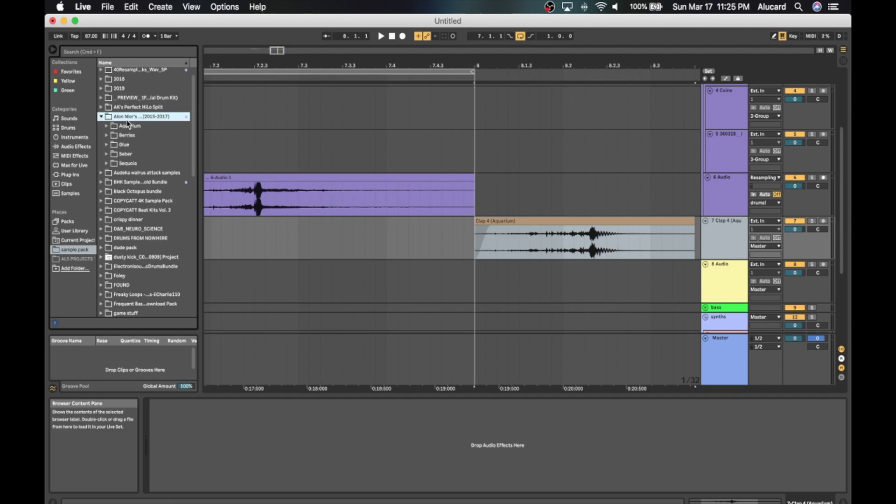
key(Left)
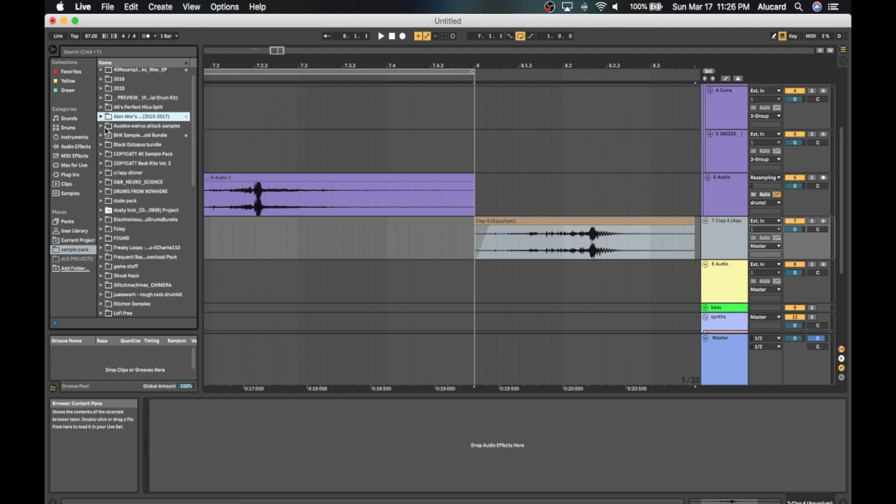
- Play the Clap 4 (Aquarium) clip at bar 8 and the resampled 6-Audio clip at bar 7 to compare them
click(556, 220)
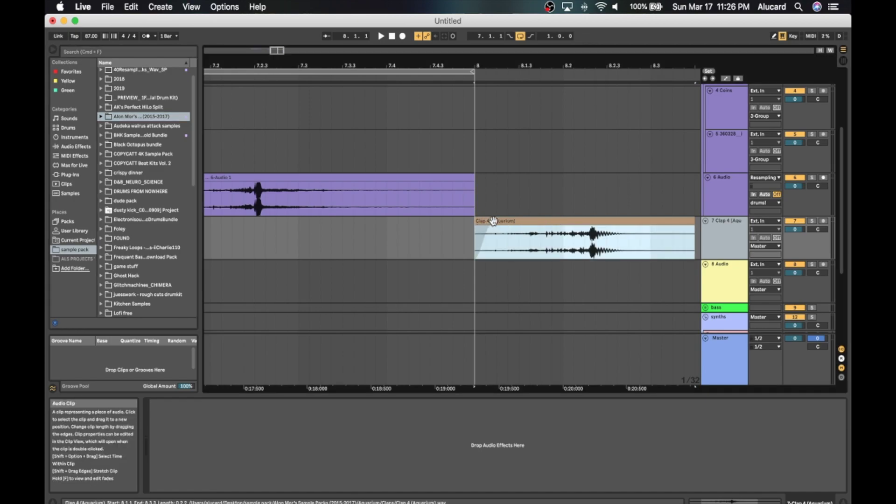
key(space)
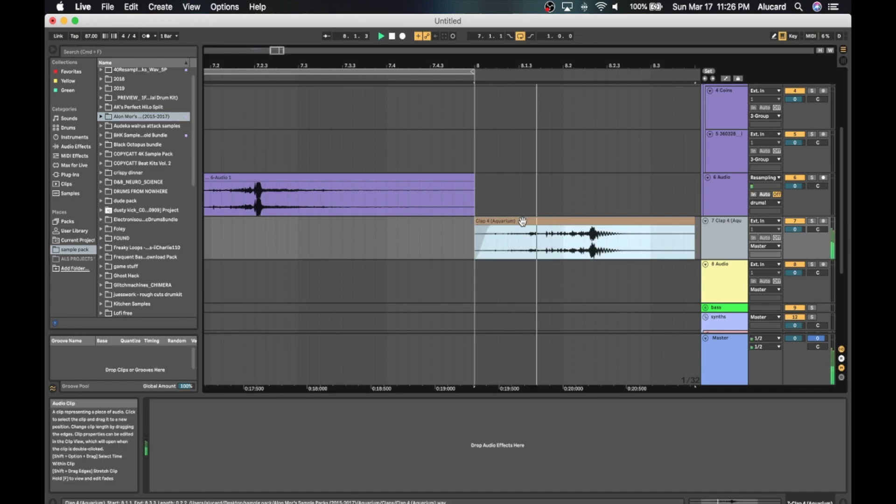
click(341, 178)
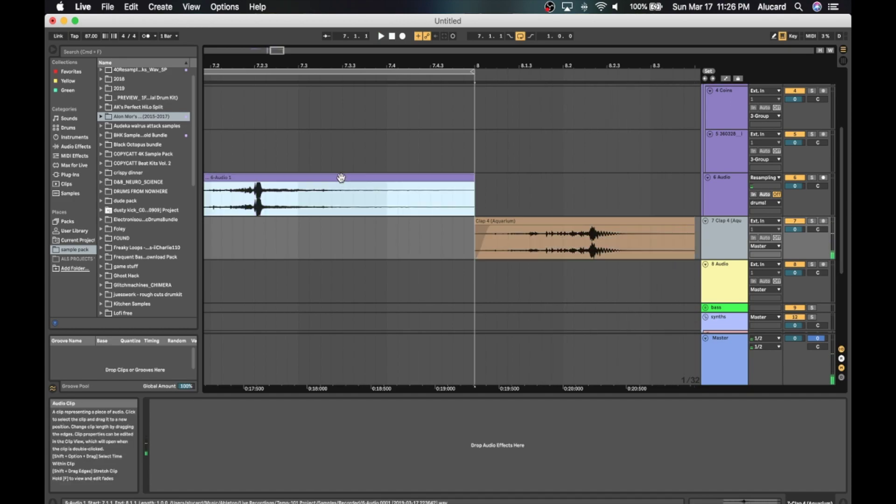
key(space)
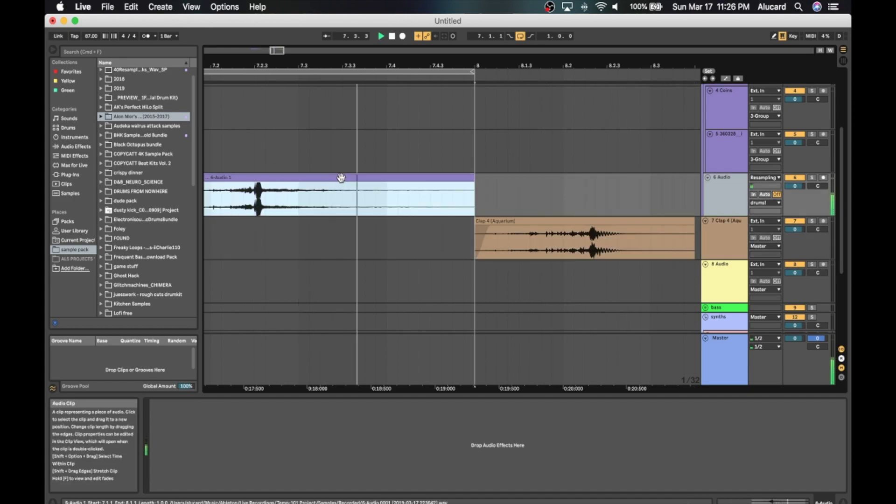
key(space)
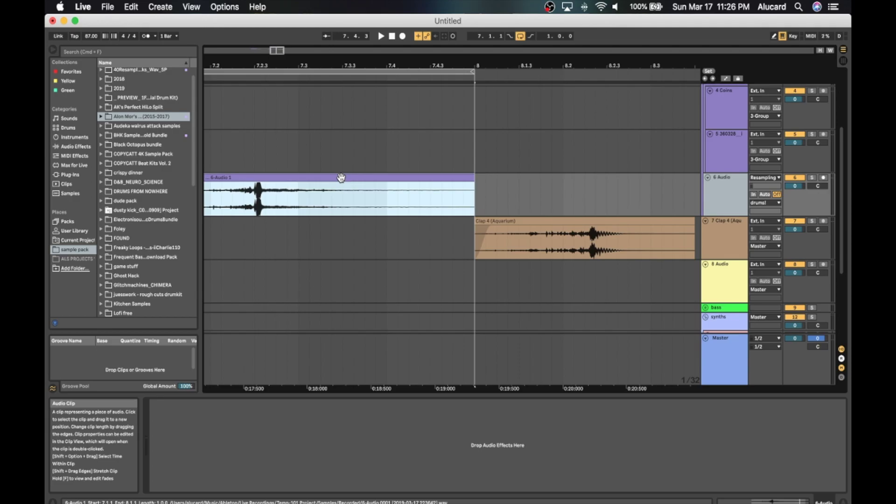
- Solo the Superior Drummer track and play its short clap clip at 5.4
scroll(426, 154, up, 5)
scroll(426, 154, left, 2)
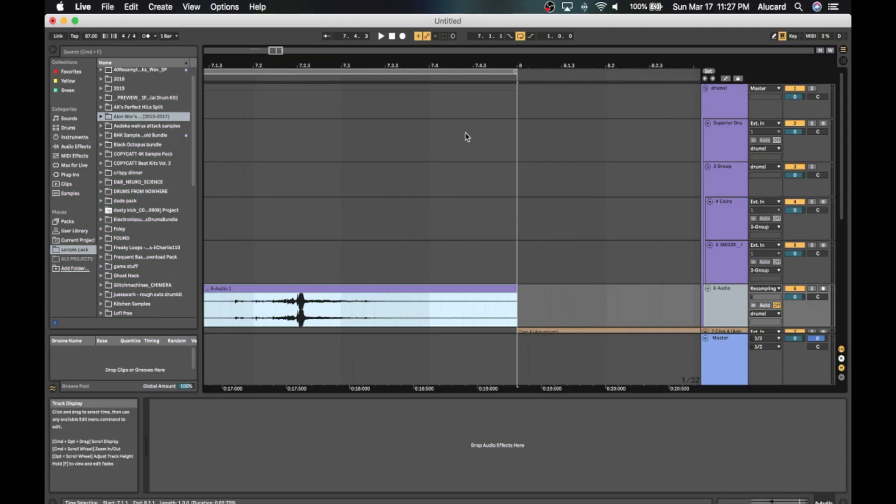
scroll(398, 163, left, 4)
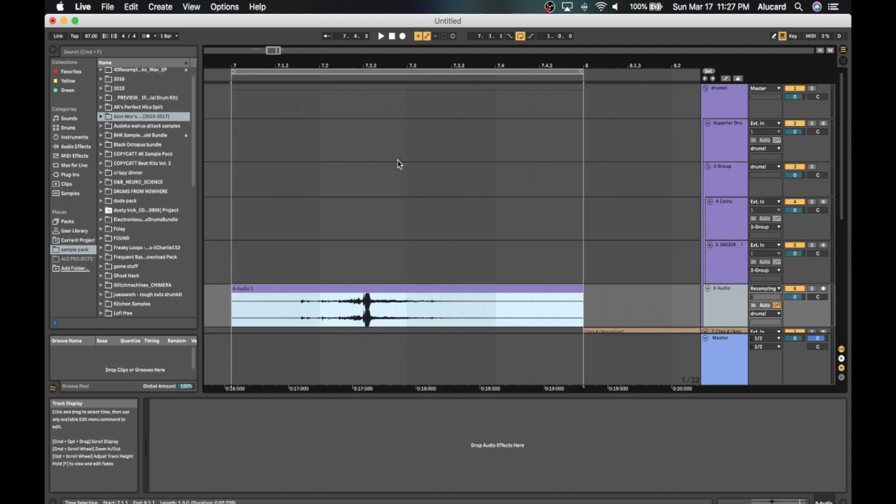
scroll(398, 164, left, 10)
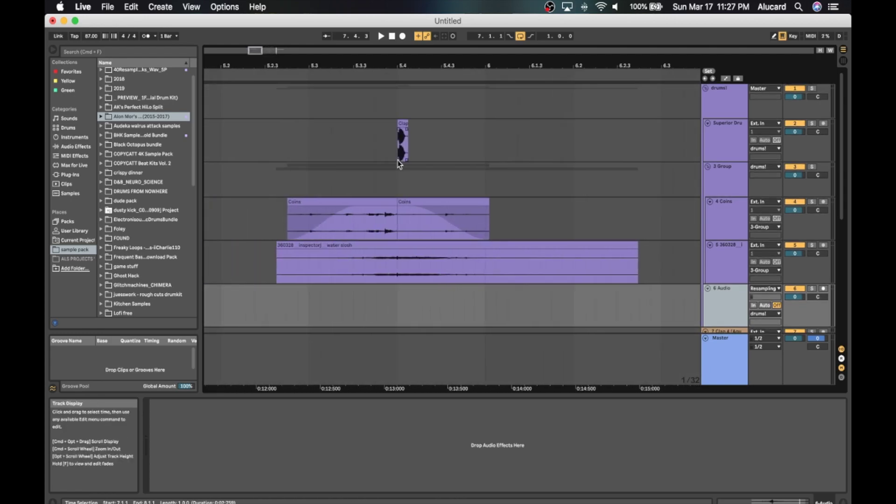
click(405, 137)
click(812, 124)
key(space)
key(space)
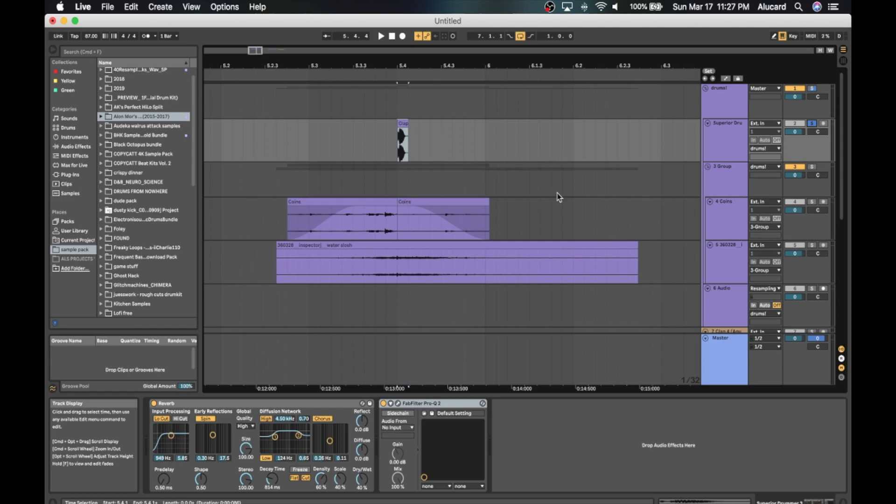
- Solo and play the Coins layer and the water slosh layer one after the other
click(812, 201)
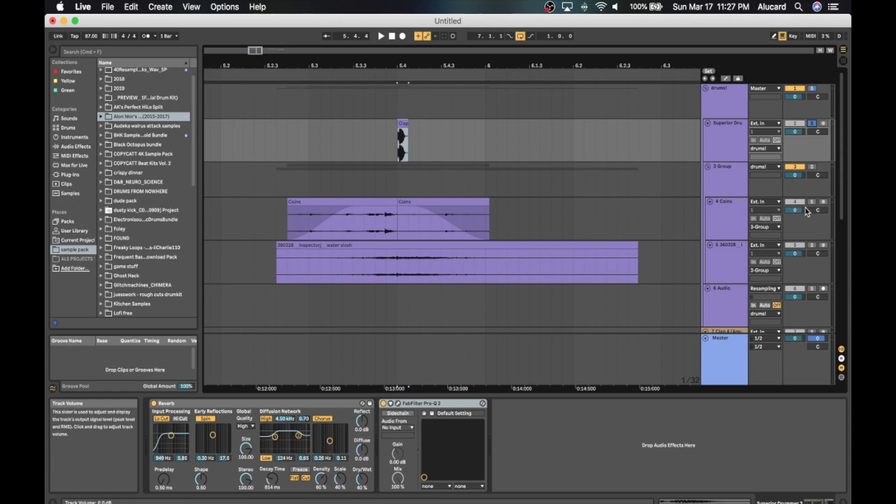
click(377, 201)
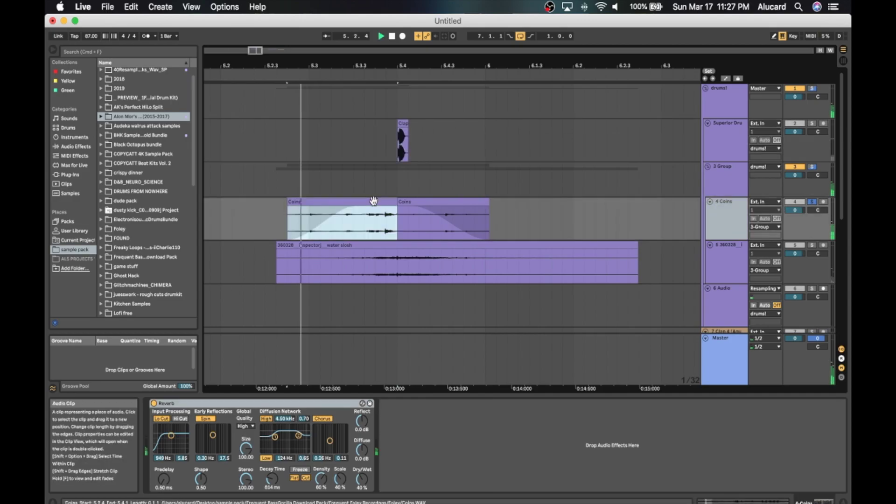
click(382, 243)
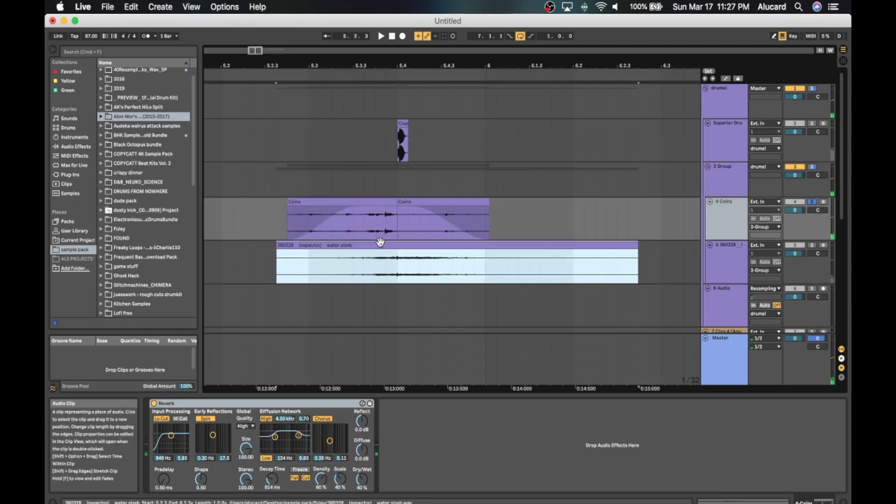
click(812, 245)
key(space)
key(space)
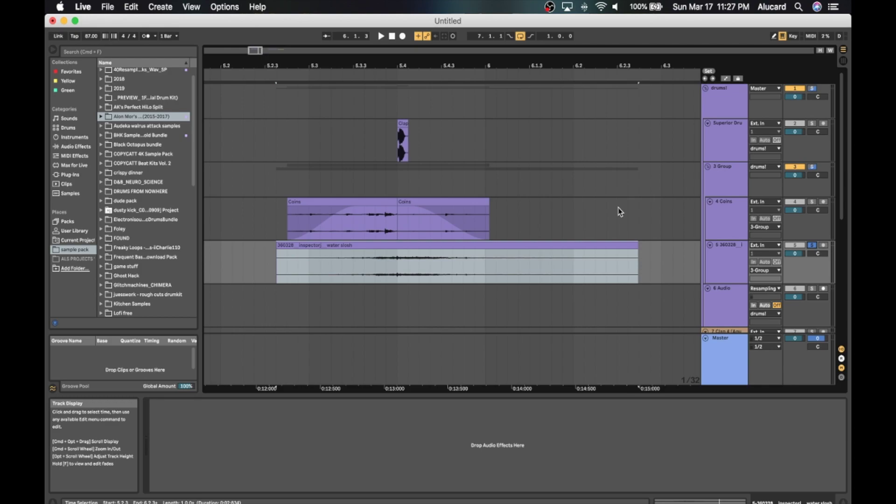
- Browse the sample pack library and expand the packs folder
scroll(128, 121, down, 5)
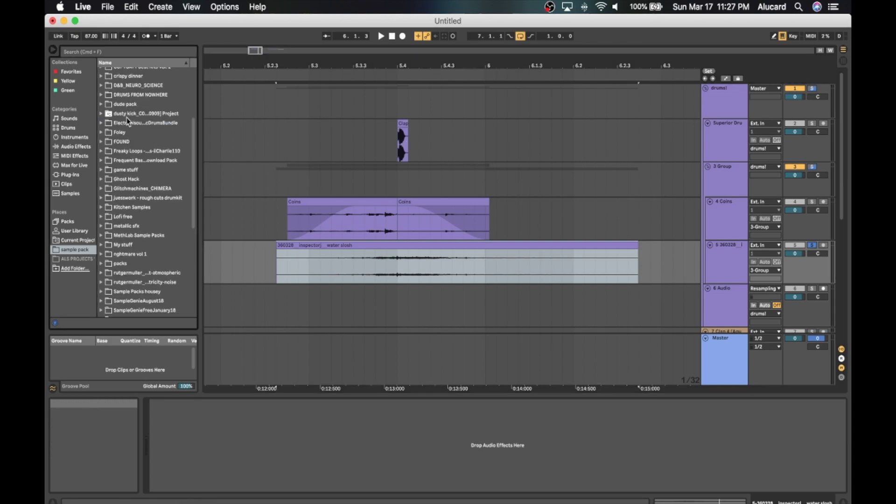
scroll(128, 121, up, 6)
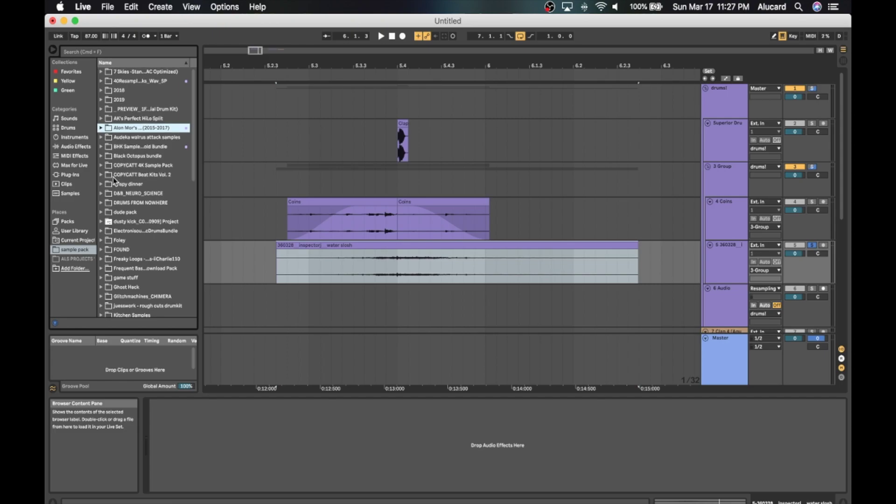
scroll(117, 146, down, 1)
scroll(116, 146, down, 1)
scroll(116, 146, down, 15)
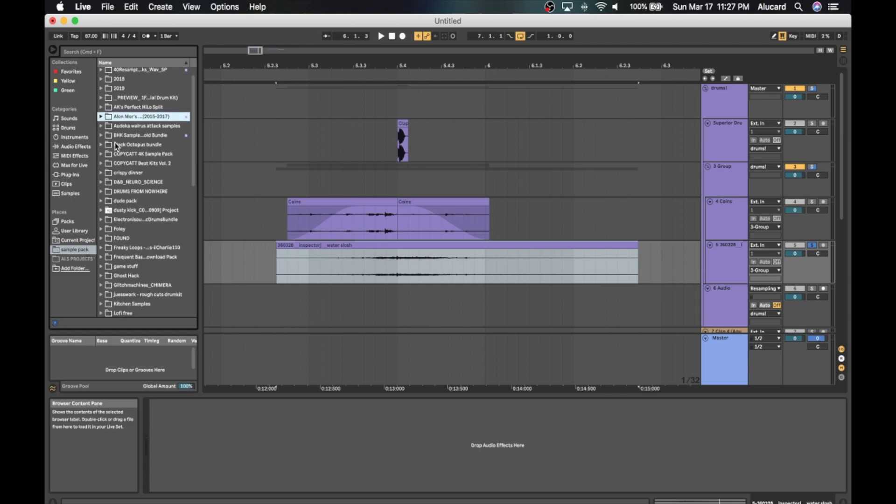
- Examine the Cymatics foley packs inside the packs folder, collapse it and look over the neighbouring sample folders
scroll(139, 131, up, 3)
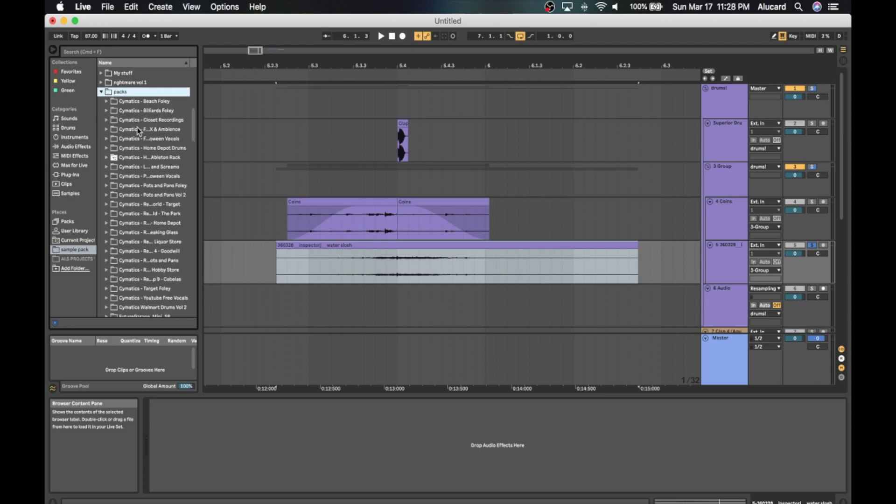
scroll(173, 119, down, 2)
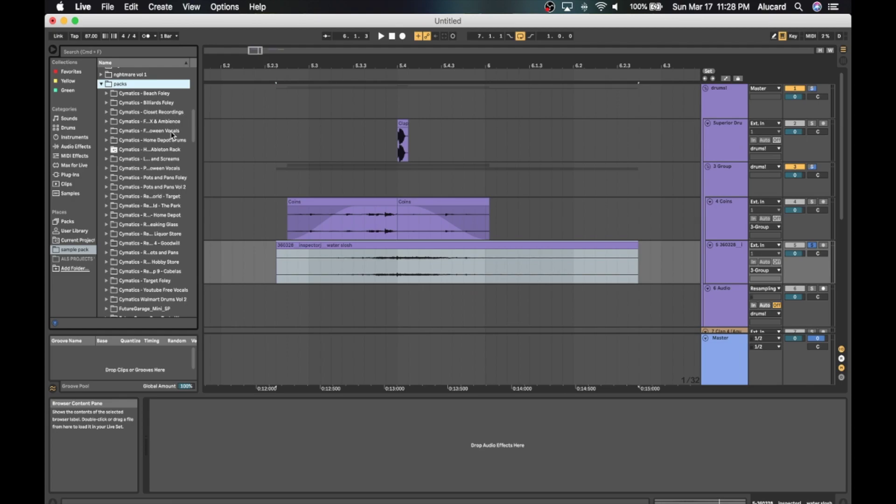
scroll(171, 133, down, 1)
scroll(166, 127, down, 1)
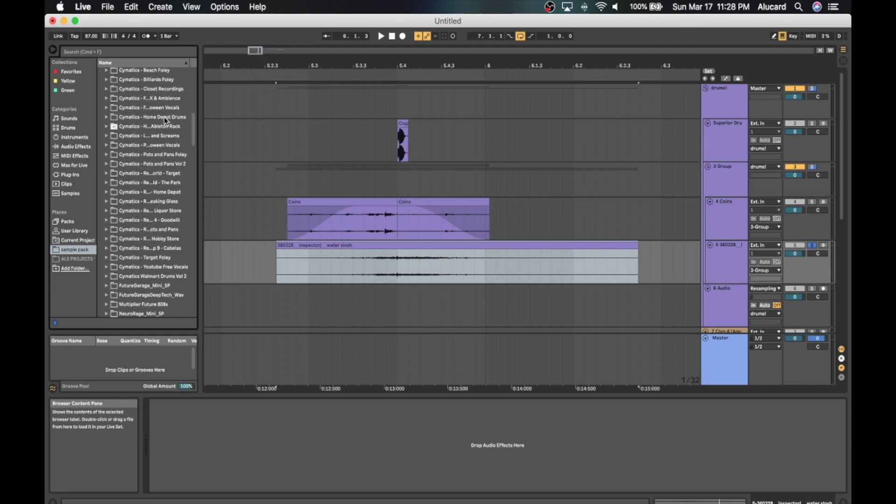
scroll(165, 120, down, 6)
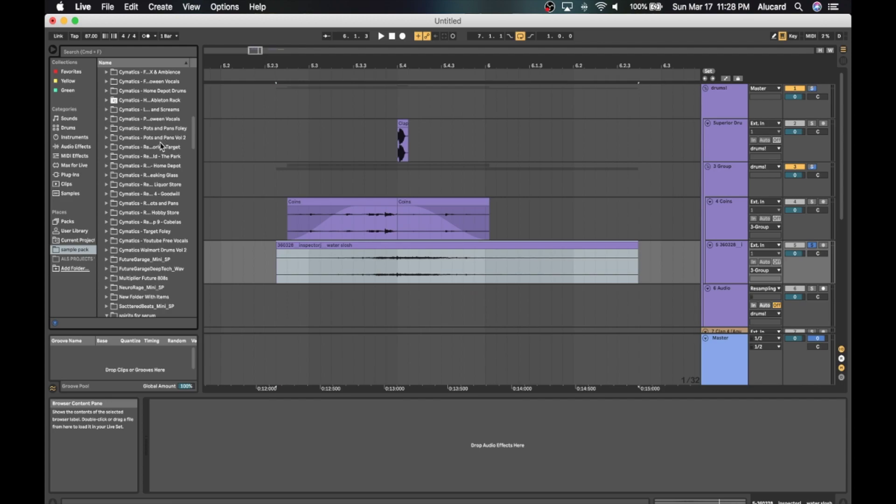
scroll(141, 188, up, 15)
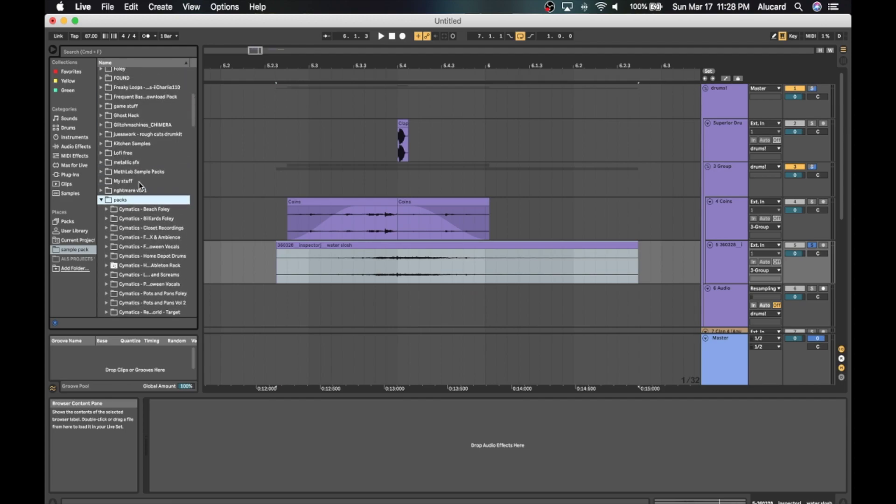
click(101, 200)
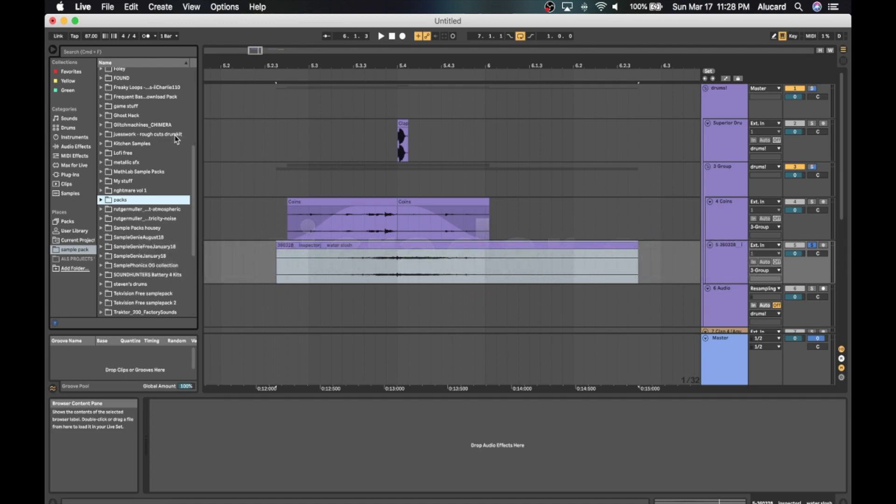
scroll(175, 136, up, 2)
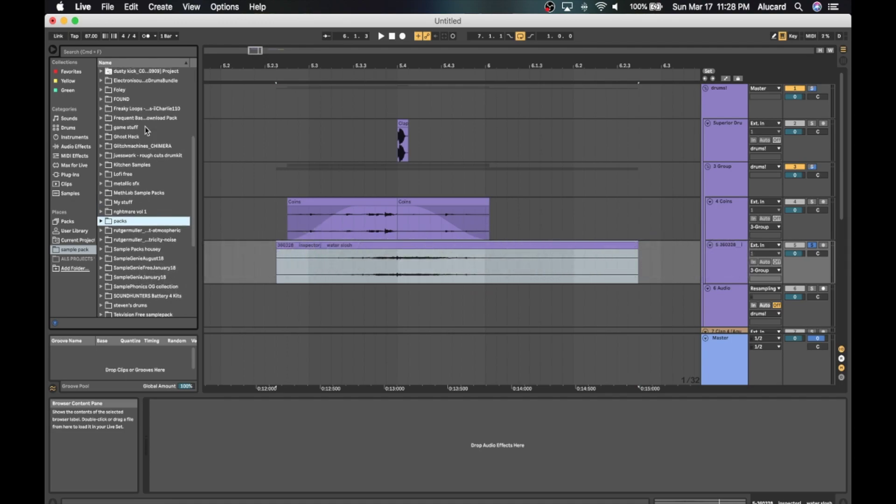
scroll(138, 153, up, 2)
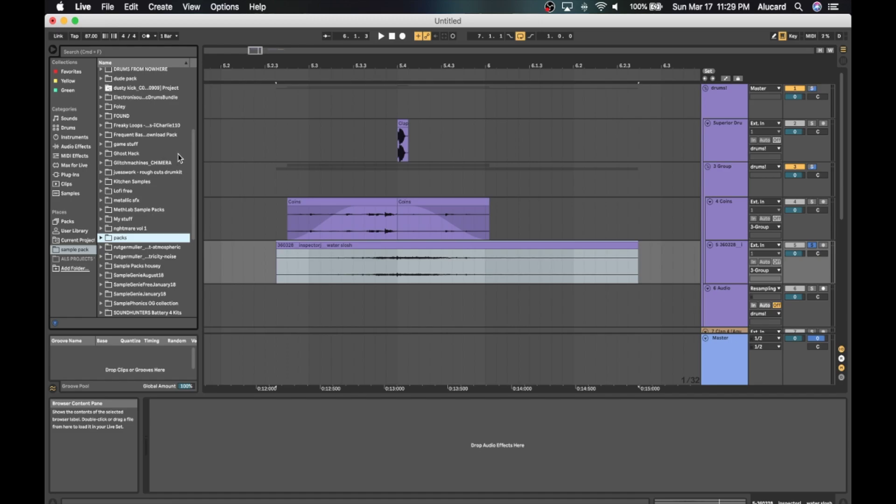
- Inspect the Reverb settings and the FabFilter Pro-Q 2 low-cut curve on the Superior Drummer track's clap
click(404, 123)
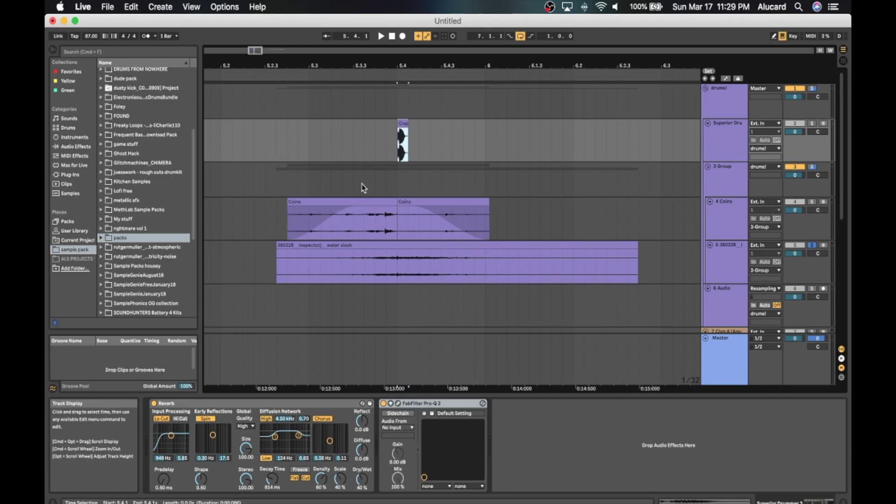
click(236, 405)
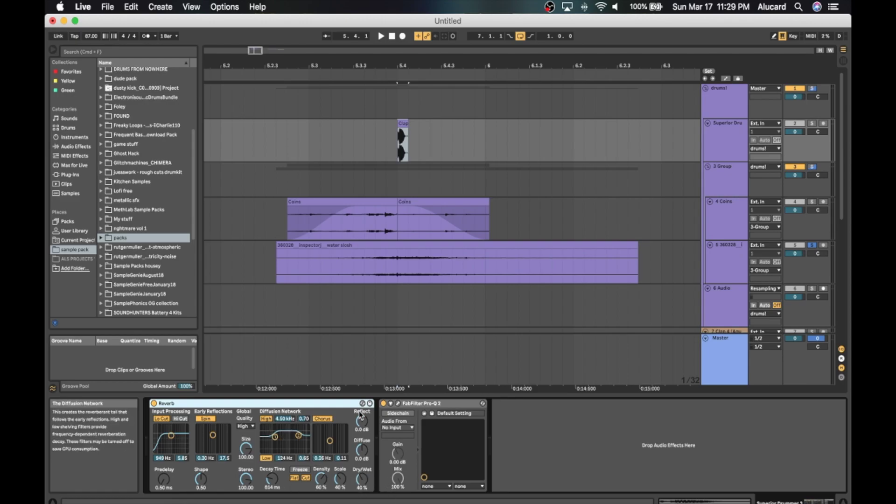
click(398, 404)
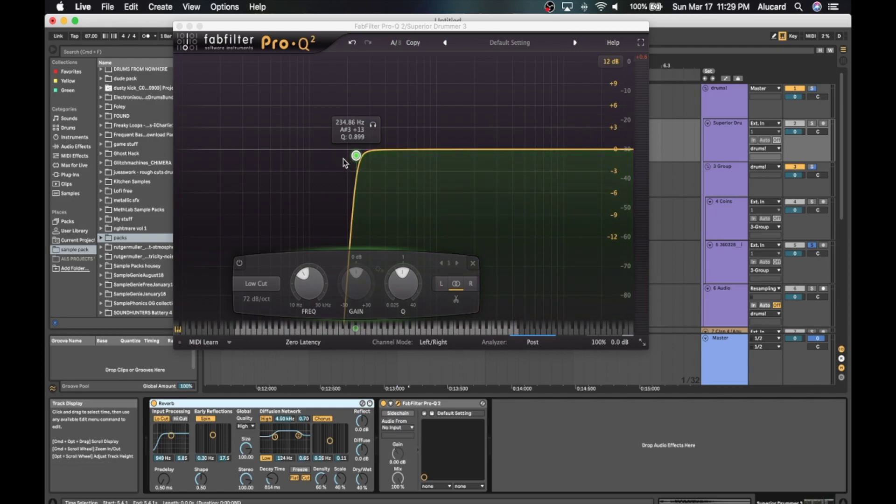
click(179, 26)
- Solo the Clap 4 (Aquarium) track, play its clip at bar 8 and turn the solo off again
scroll(356, 117, down, 5)
scroll(356, 117, right, 10)
scroll(354, 117, right, 2)
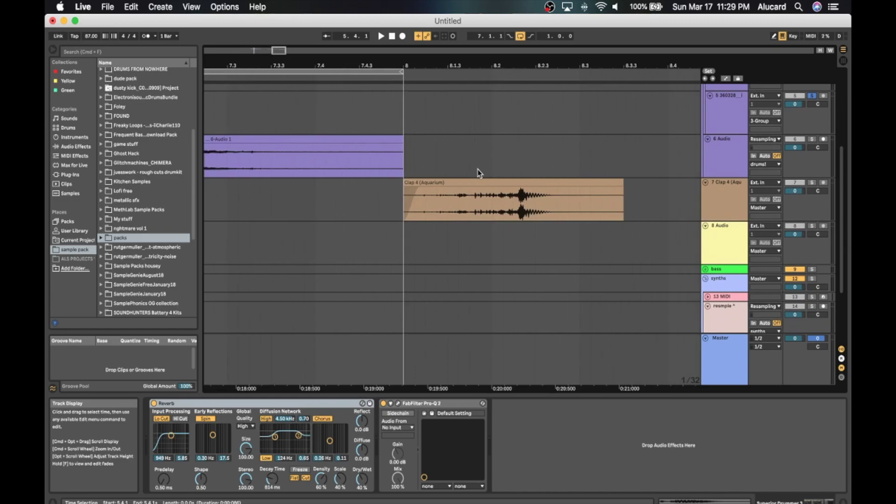
click(480, 181)
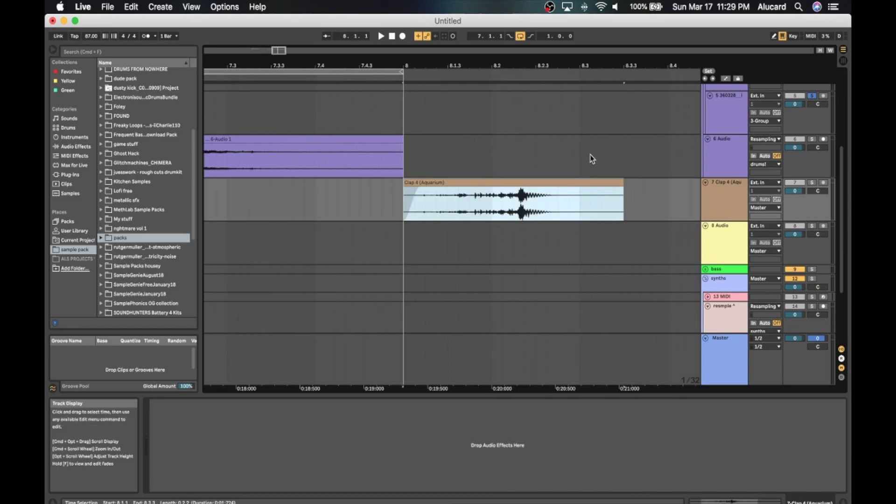
click(813, 186)
key(space)
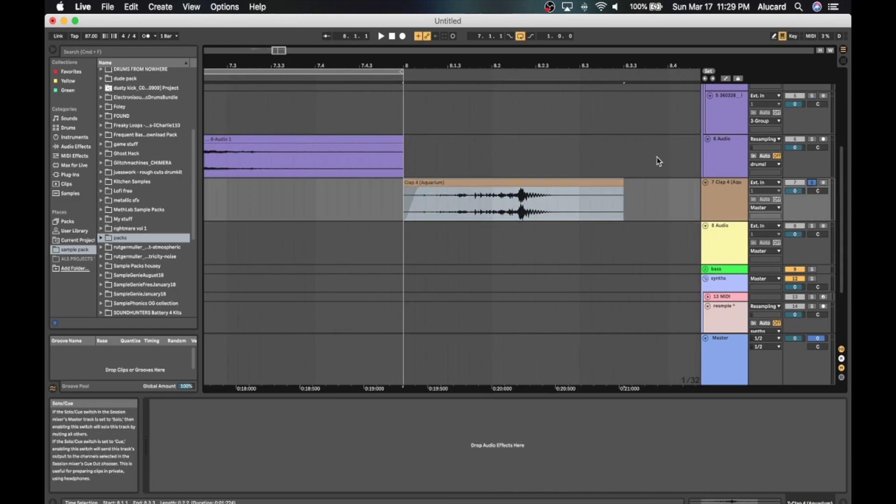
click(812, 182)
- Set the insert marker at 5.2.3 on the Superior Drummer track and fold that track
scroll(602, 202, left, 5)
scroll(602, 202, left, 10)
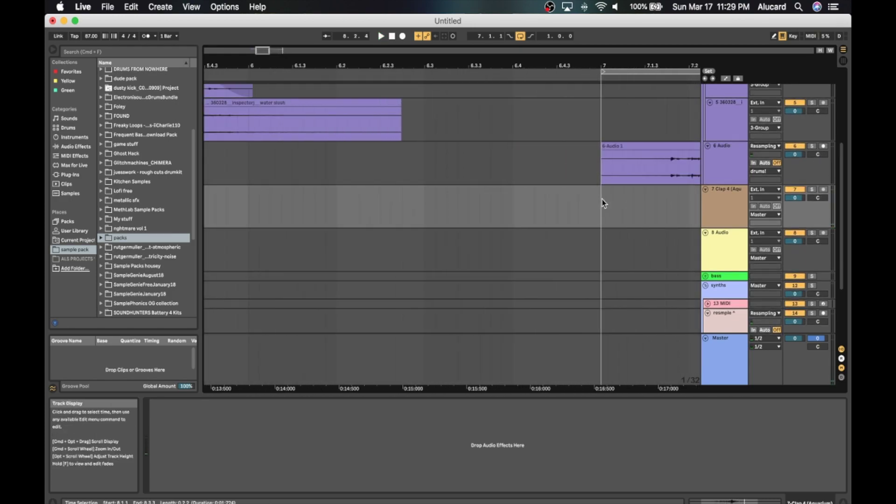
scroll(601, 201, up, 5)
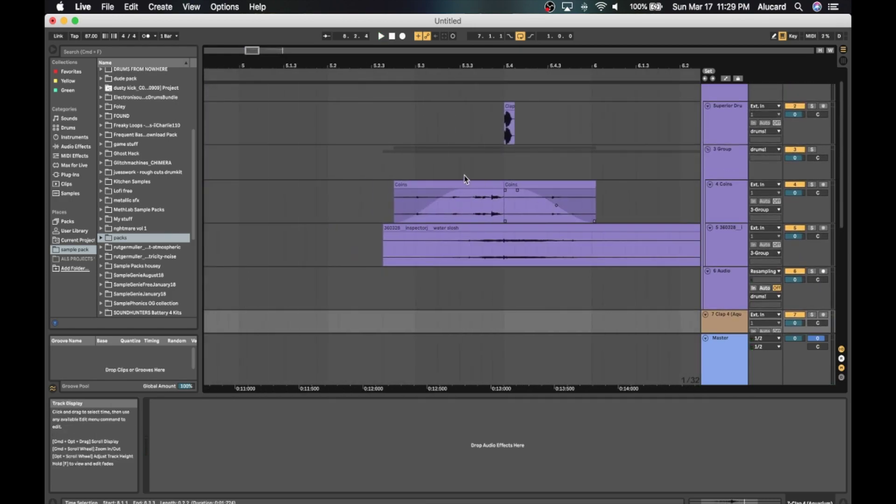
click(383, 128)
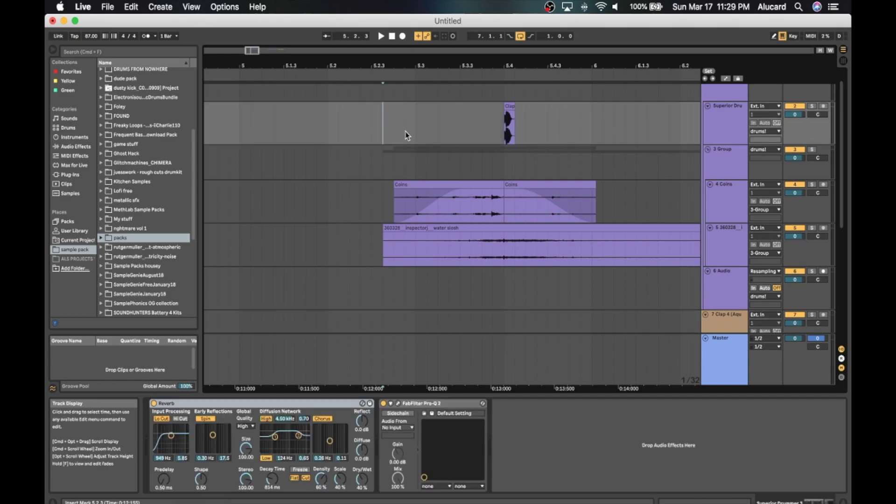
scroll(407, 136, right, 2)
scroll(407, 135, up, 1)
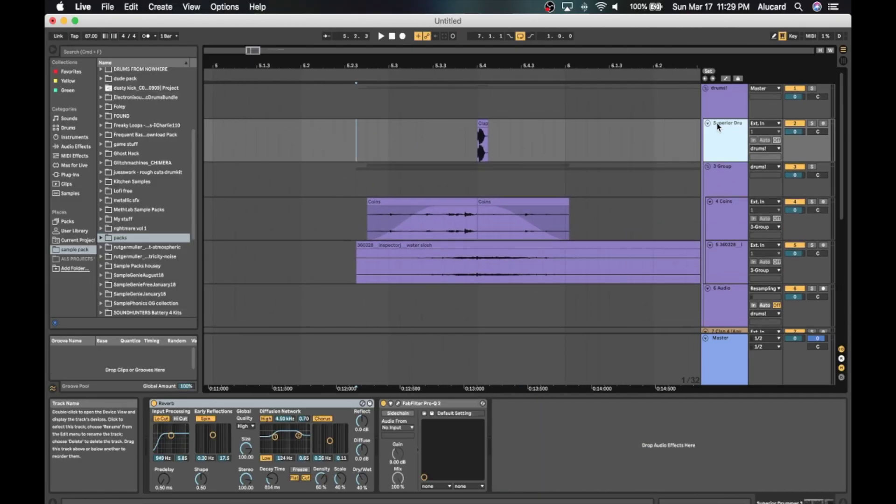
click(706, 124)
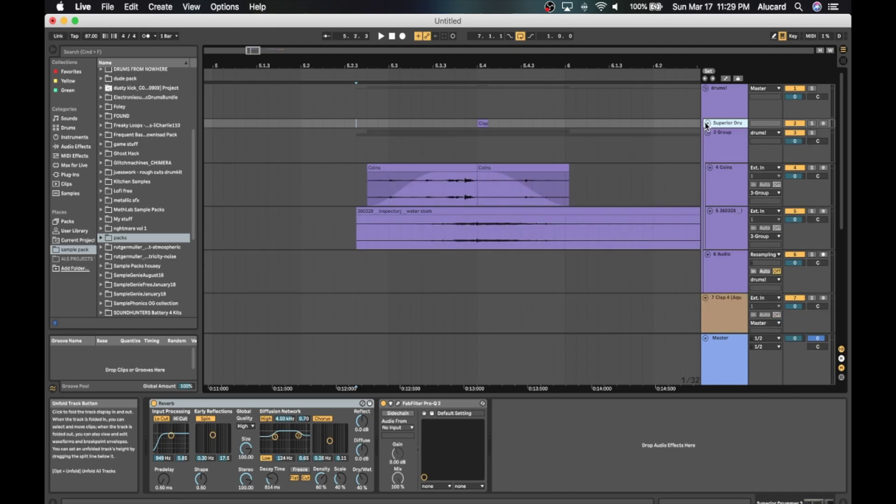
- Recolour the 3-Group and its Coins and water slosh tracks and clips teal
click(718, 136)
right_click(720, 146)
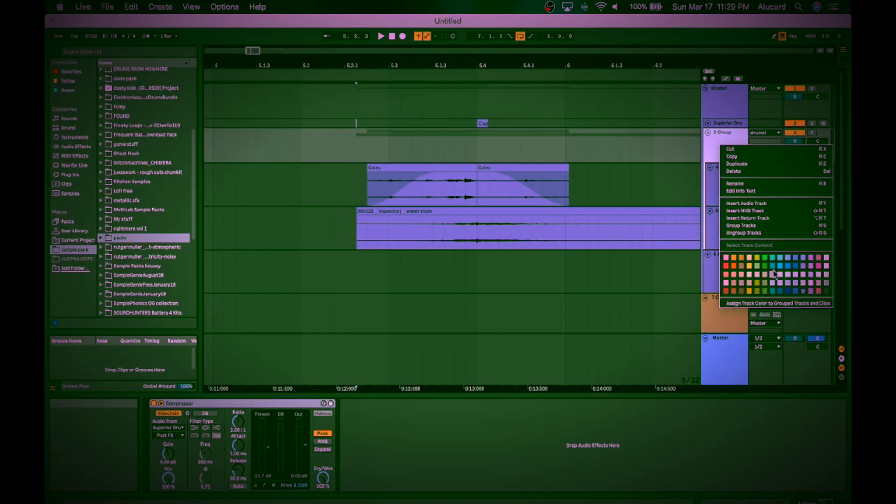
click(773, 272)
right_click(726, 192)
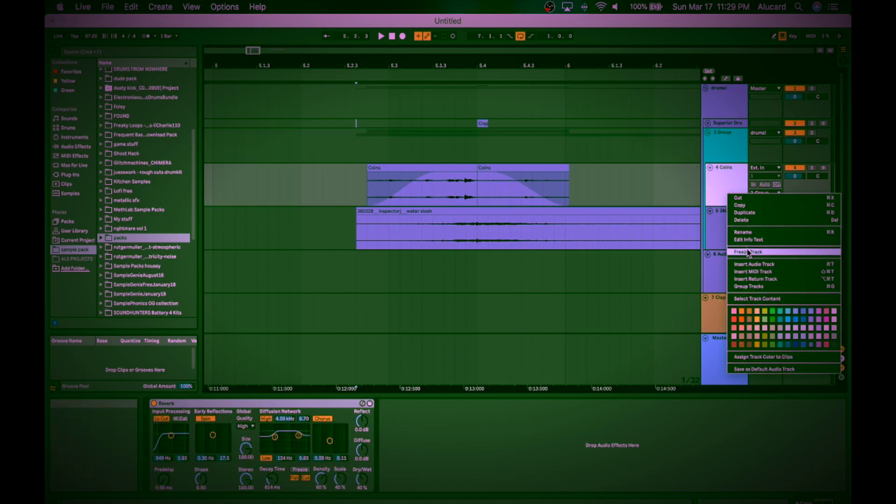
click(765, 320)
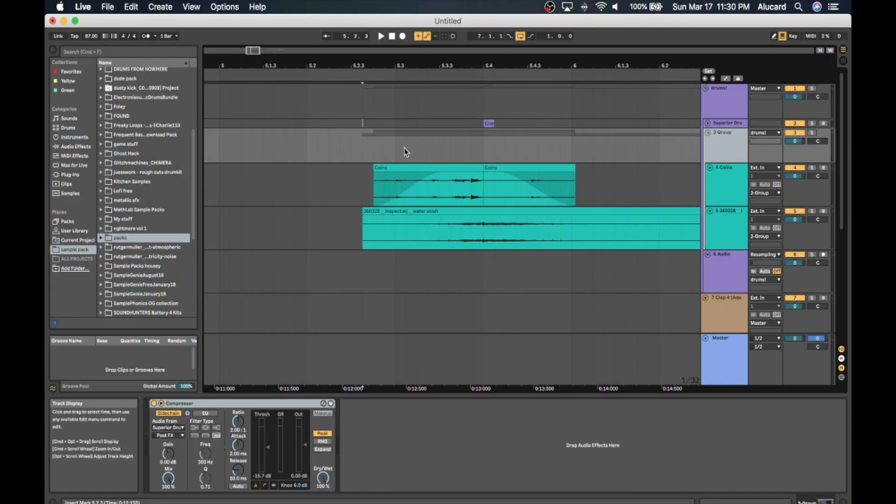
- Inspect the sidechained Compressor on the 3-Group and the Reverb on the Coins track
scroll(405, 152, down, 1)
key(super+t)
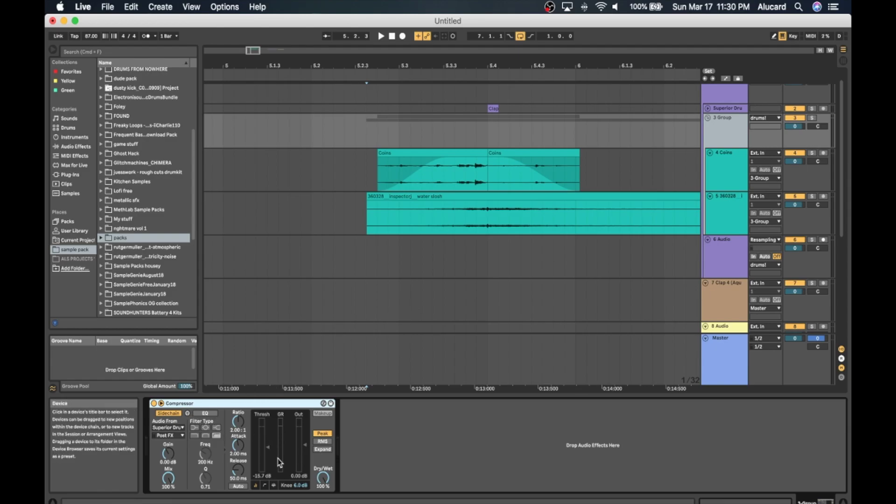
click(727, 109)
click(735, 168)
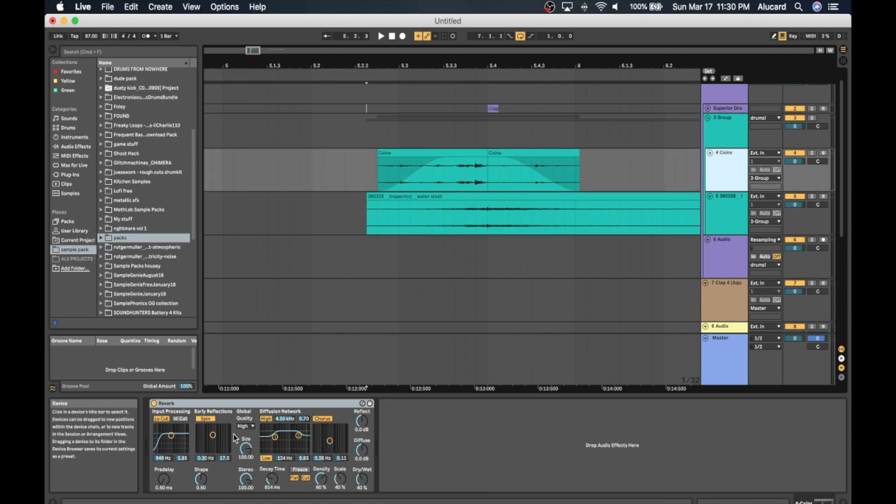
- Solo the Coins track and play it from 5.2.3, toggling its Reverb off and on to compare the sound
click(812, 154)
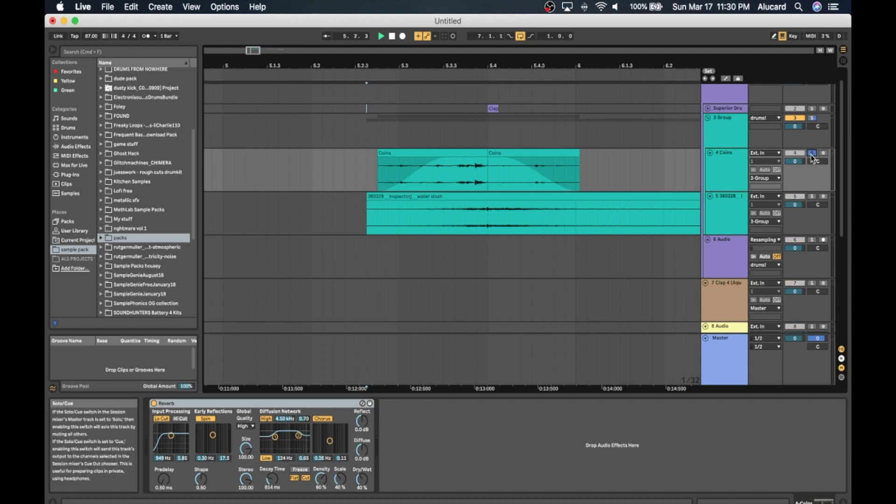
click(154, 404)
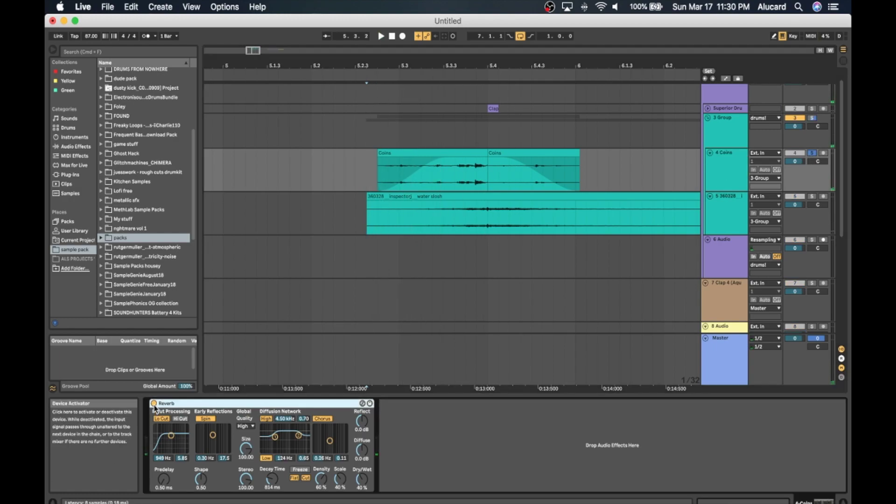
key(space)
click(154, 404)
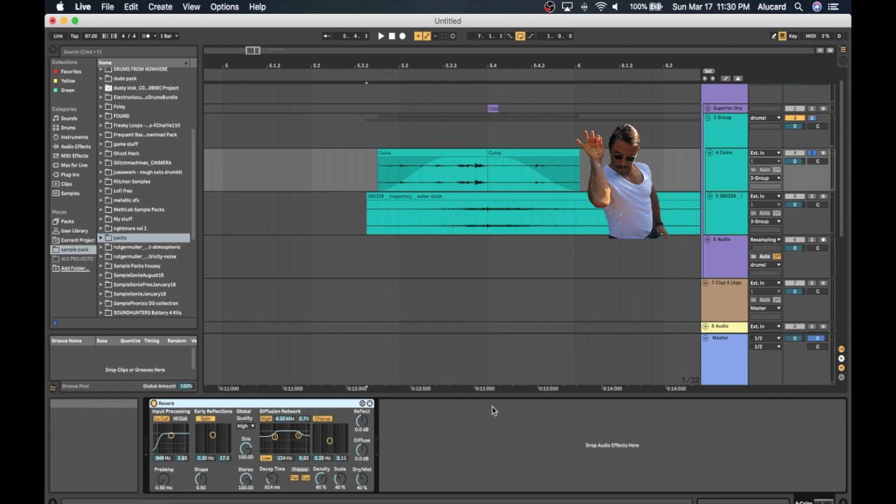
- Examine the first Coins clip, the water slosh clip and the part of the 3-Group leading up to the clap
click(734, 209)
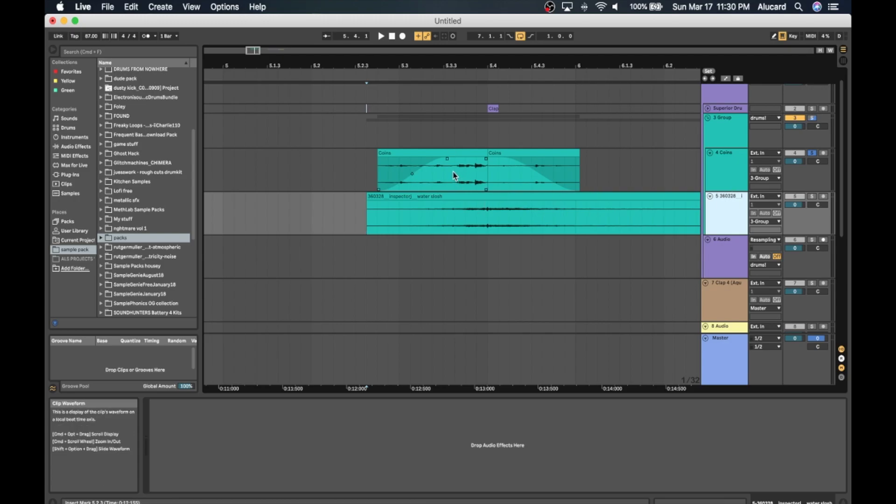
click(398, 153)
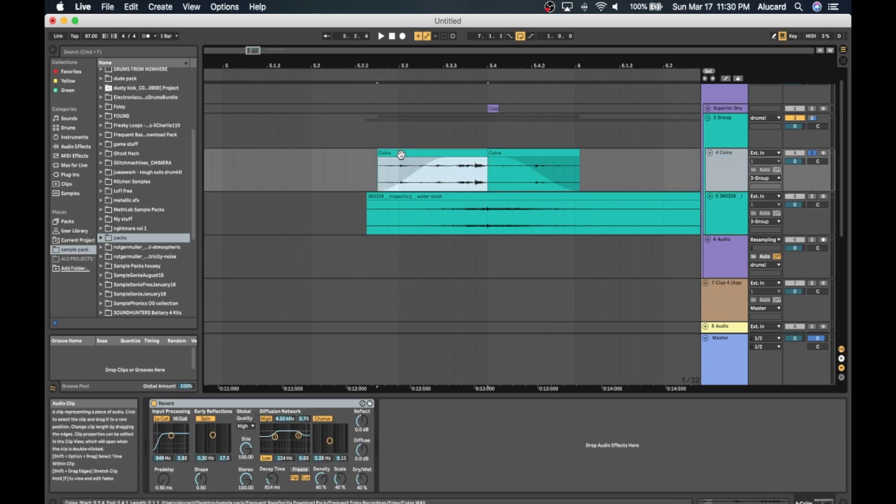
click(405, 195)
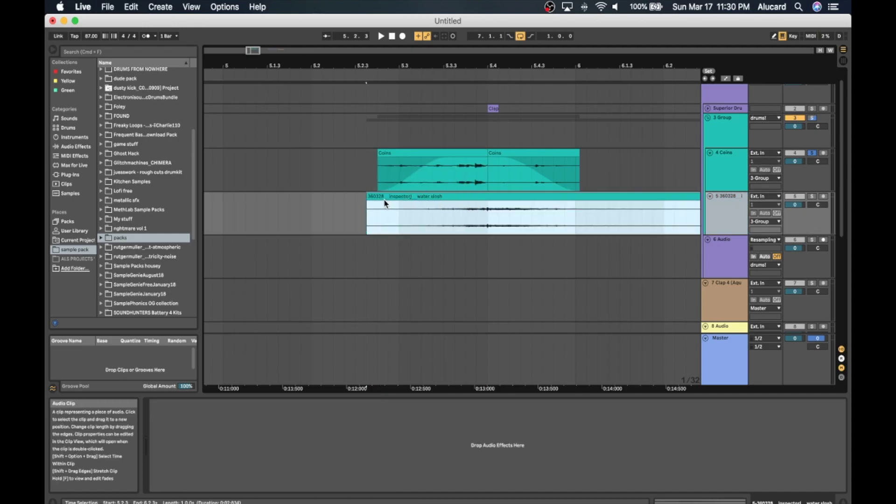
drag(362, 136, 487, 151)
click(489, 126)
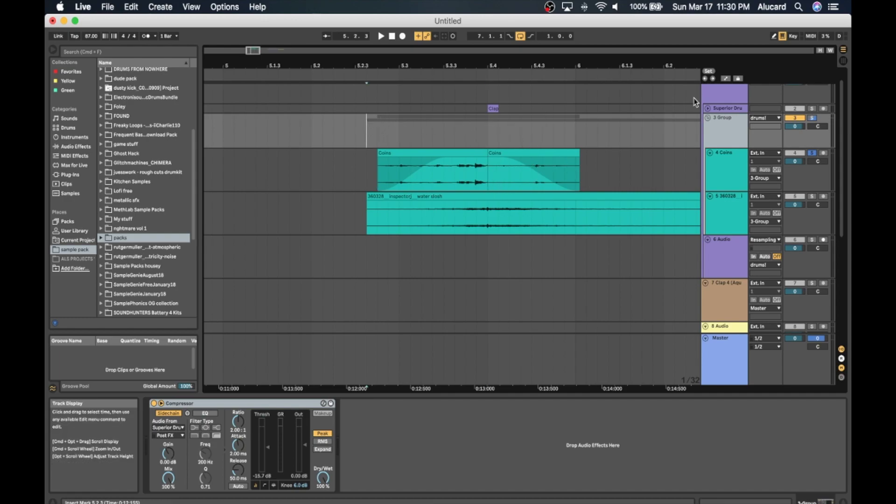
- Solo the whole 3-Group instead of Coins and check the Superior Drummer devices against the group's sidechained Compressor
click(812, 118)
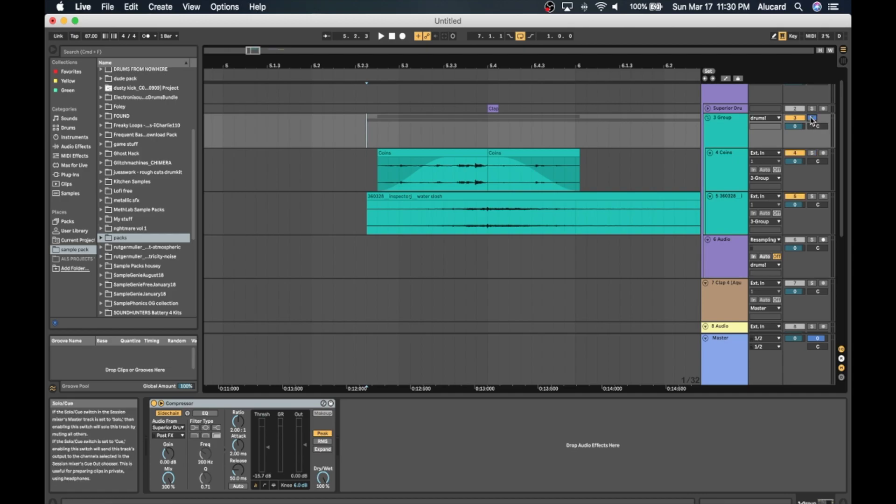
click(734, 108)
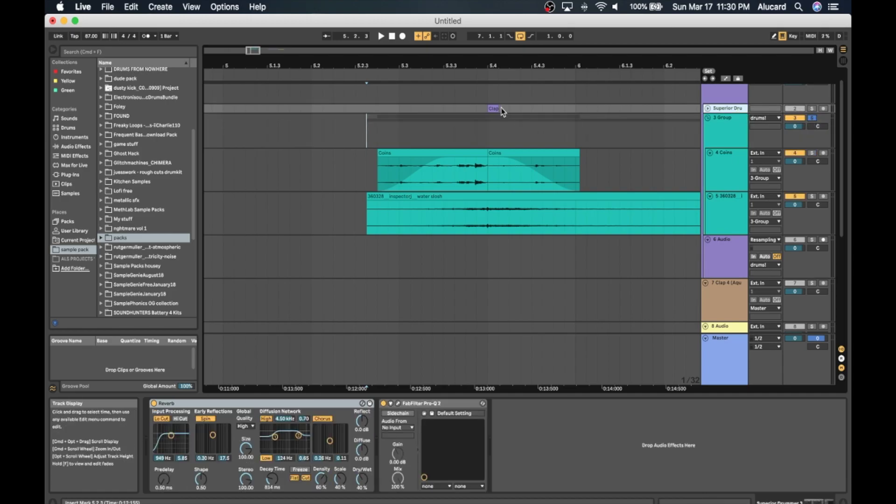
click(685, 120)
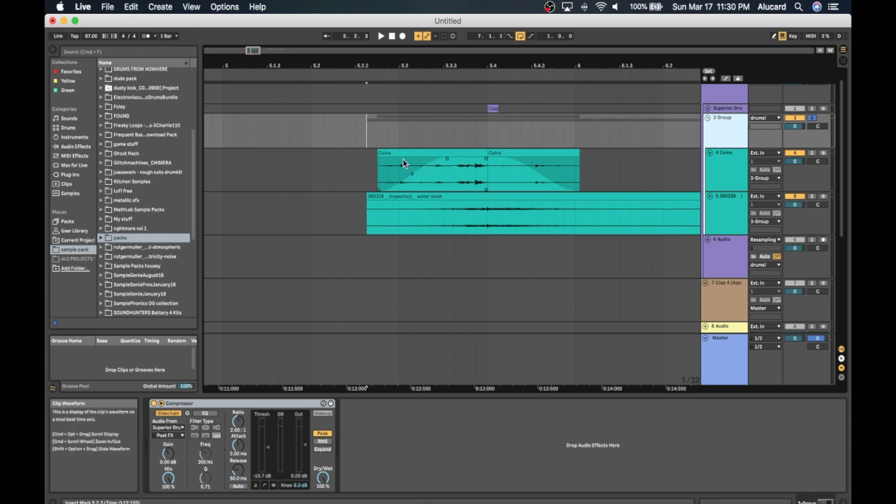
- Turn off the group's solo and play the clap, coins and water slosh layers together from 5.2.4
click(493, 108)
click(389, 109)
key(space)
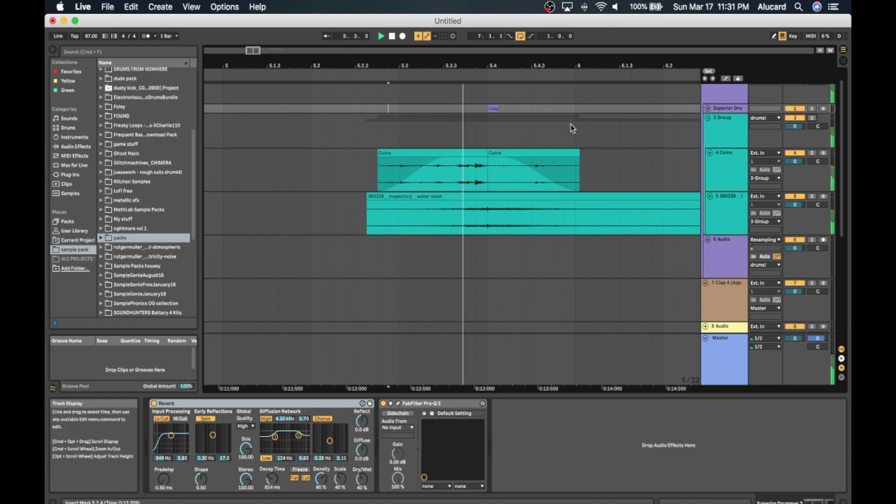
key(space)
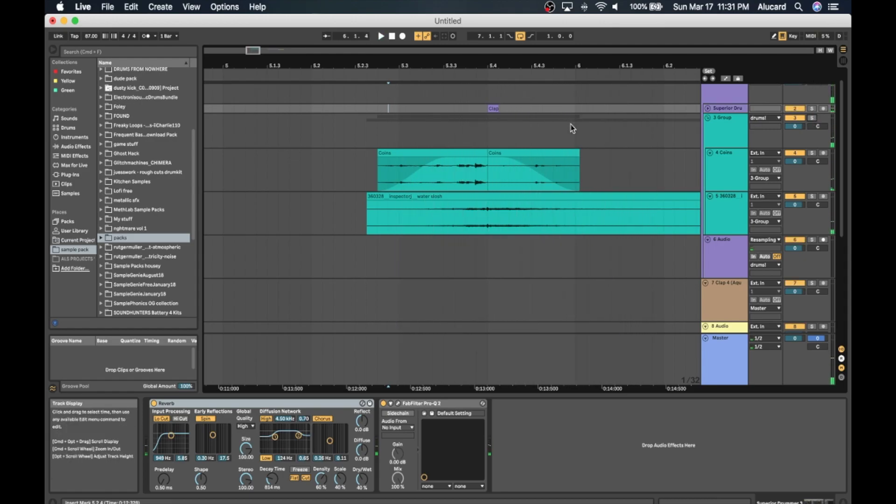
scroll(495, 124, down, 5)
scroll(495, 124, right, 3)
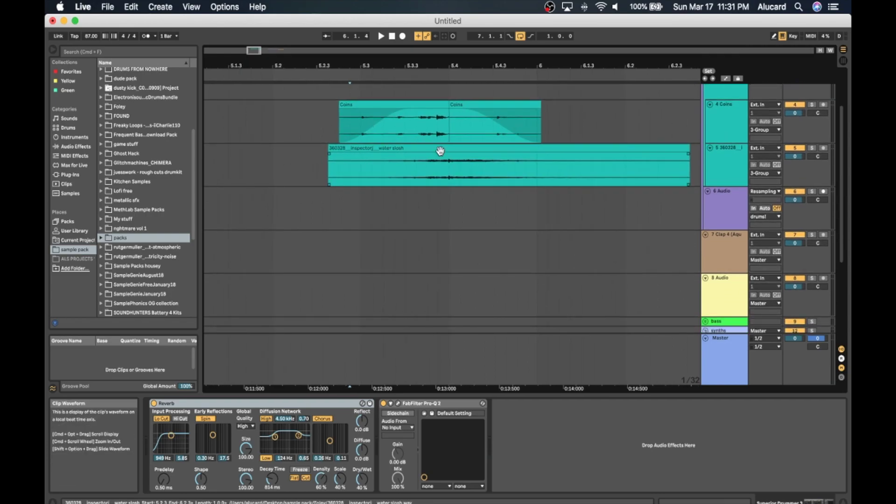
scroll(440, 149, down, 3)
scroll(440, 149, up, 4)
scroll(440, 148, right, 5)
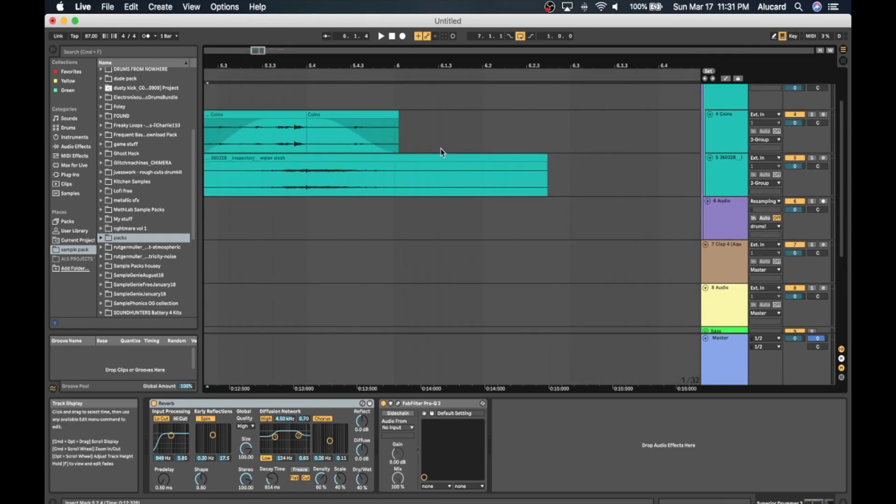
scroll(442, 152, down, 1)
scroll(441, 149, up, 3)
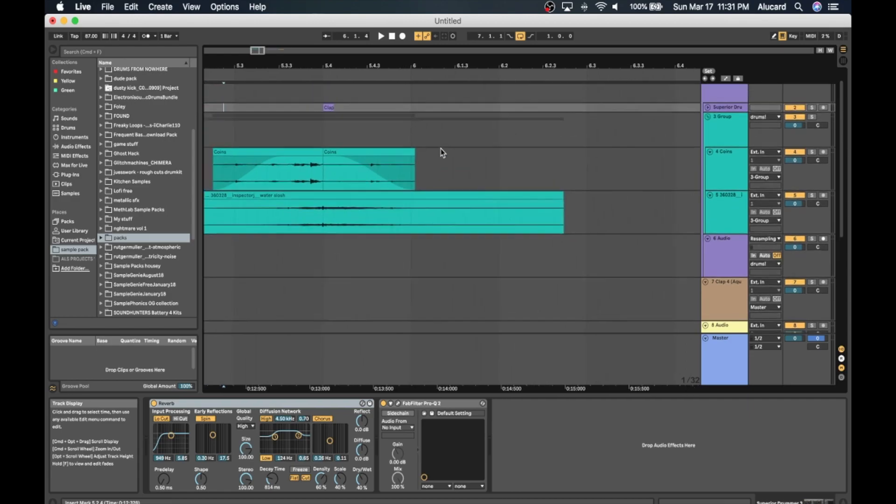
scroll(440, 148, left, 2)
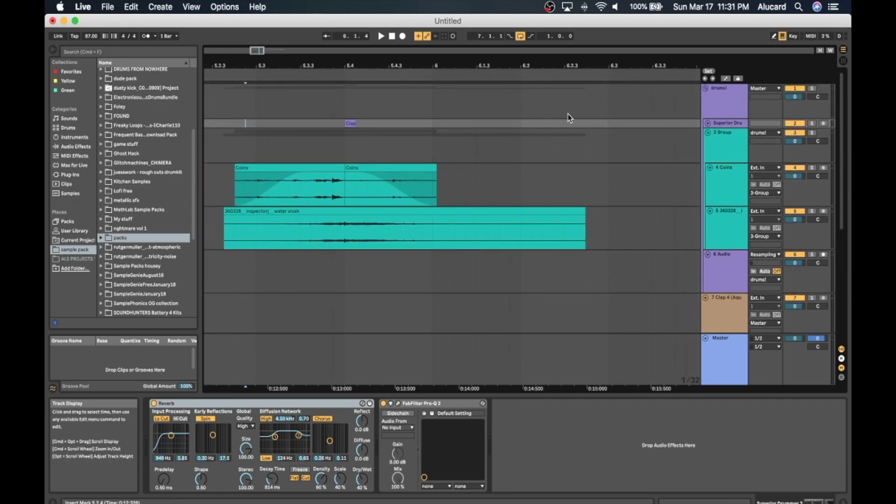